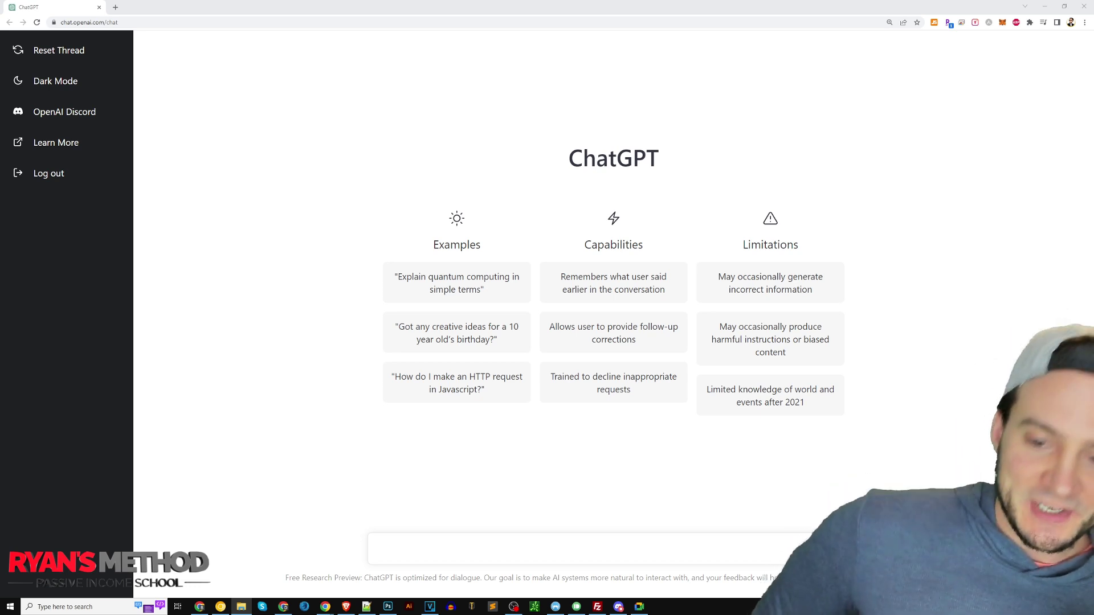
Step: Ask the chatbot "have any ideas on how I can make money online?"
click(415, 549)
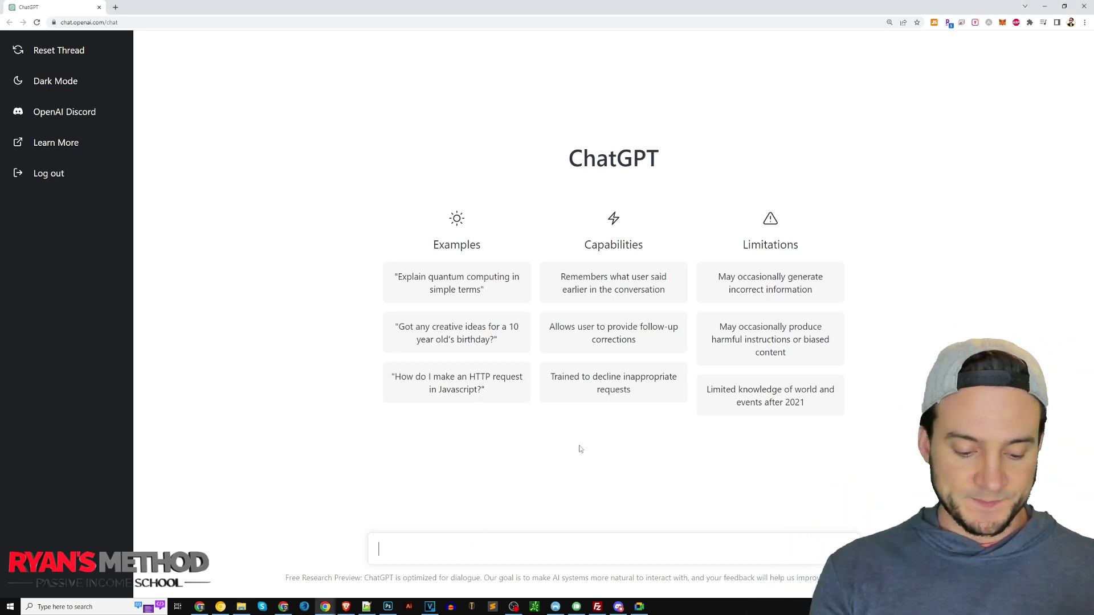
text(have any ideas )
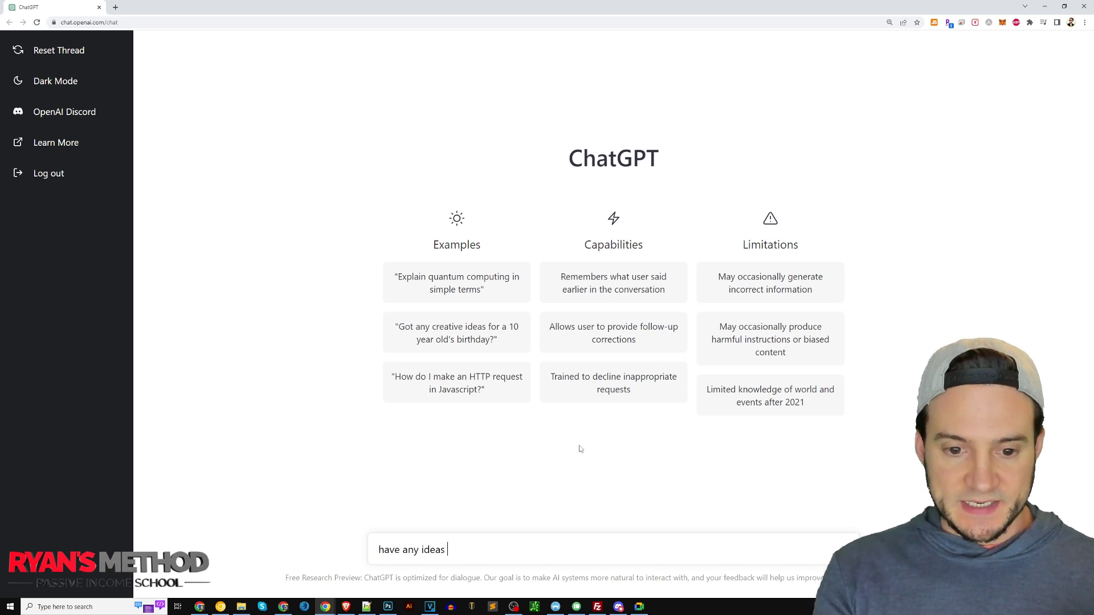
text(on how I can )
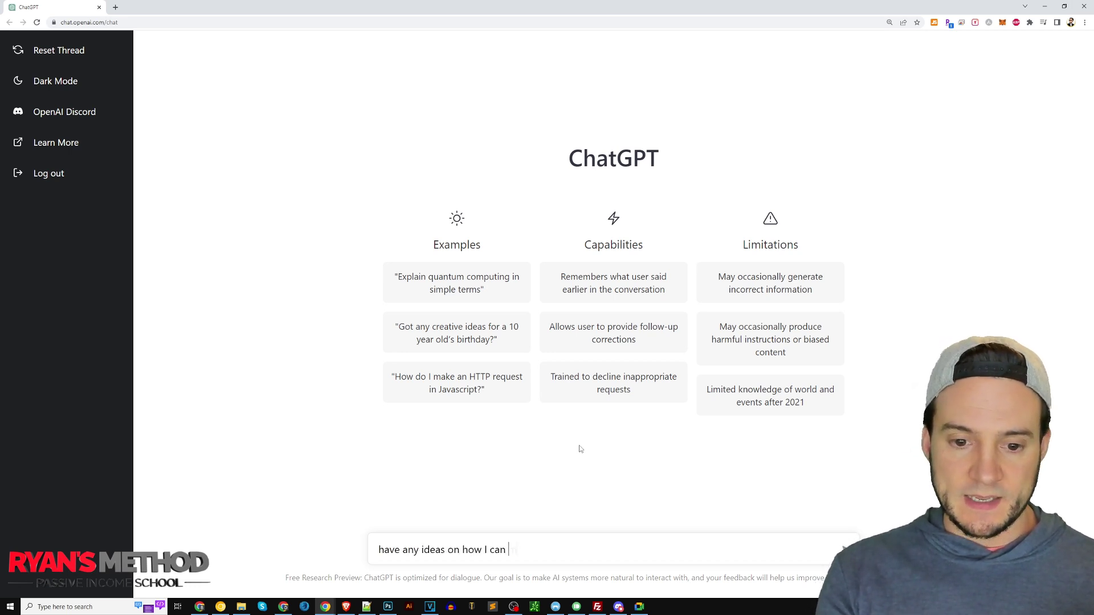
text(make money online?)
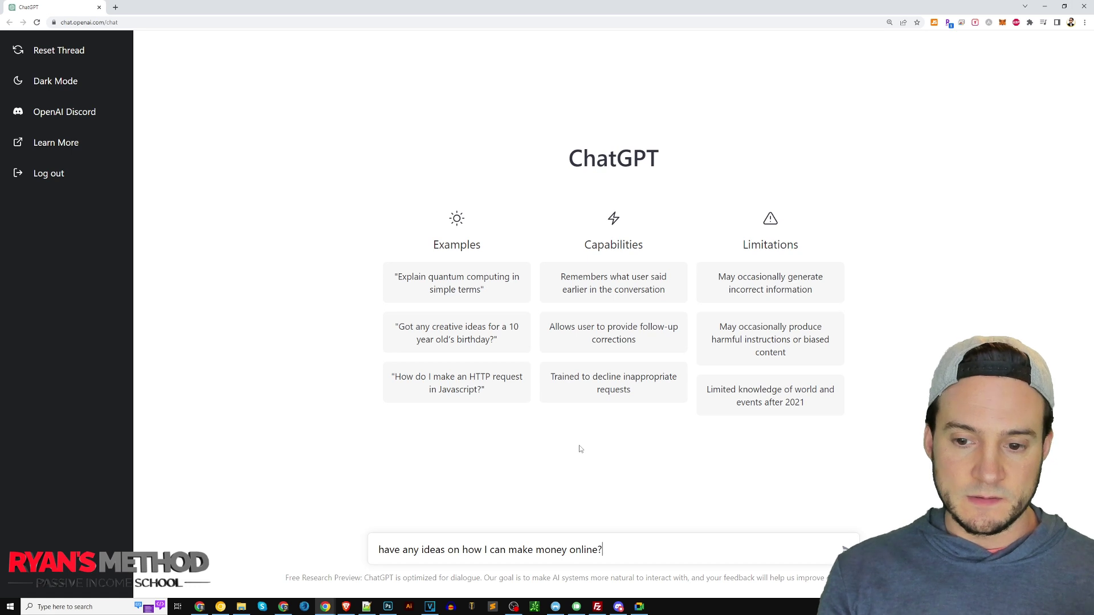
key(Return)
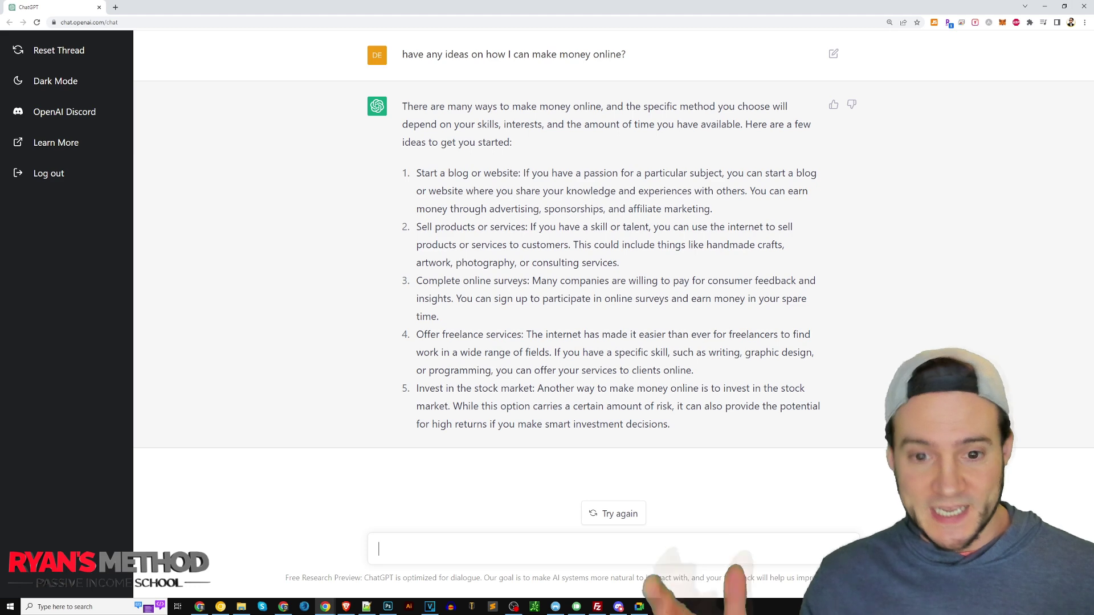
Step: Request a new answer to the money-making question, and reload the page to start an empty chat
click(379, 549)
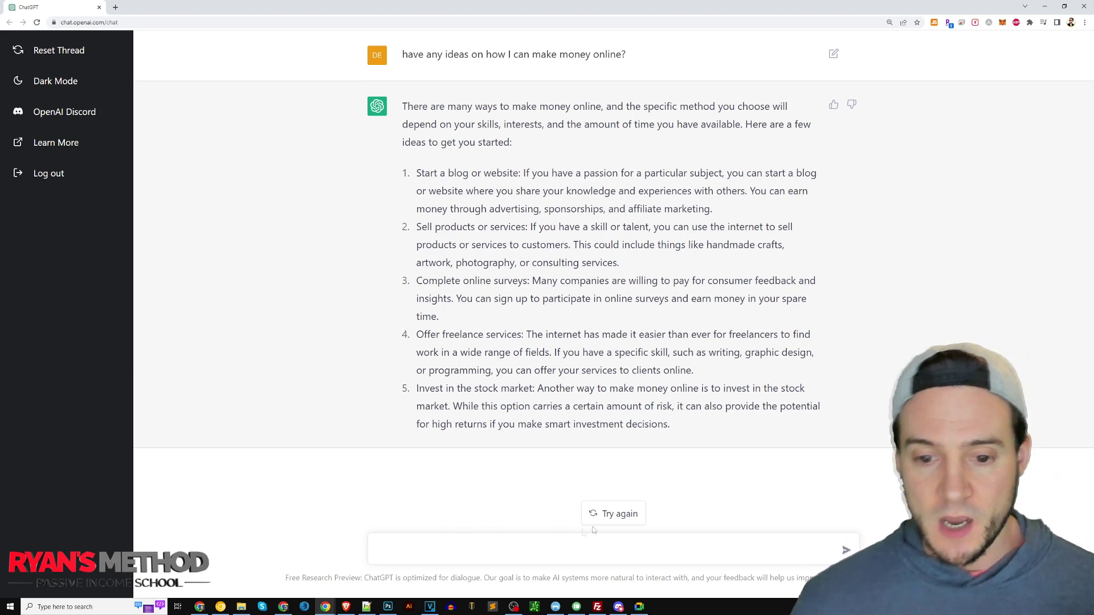
click(607, 514)
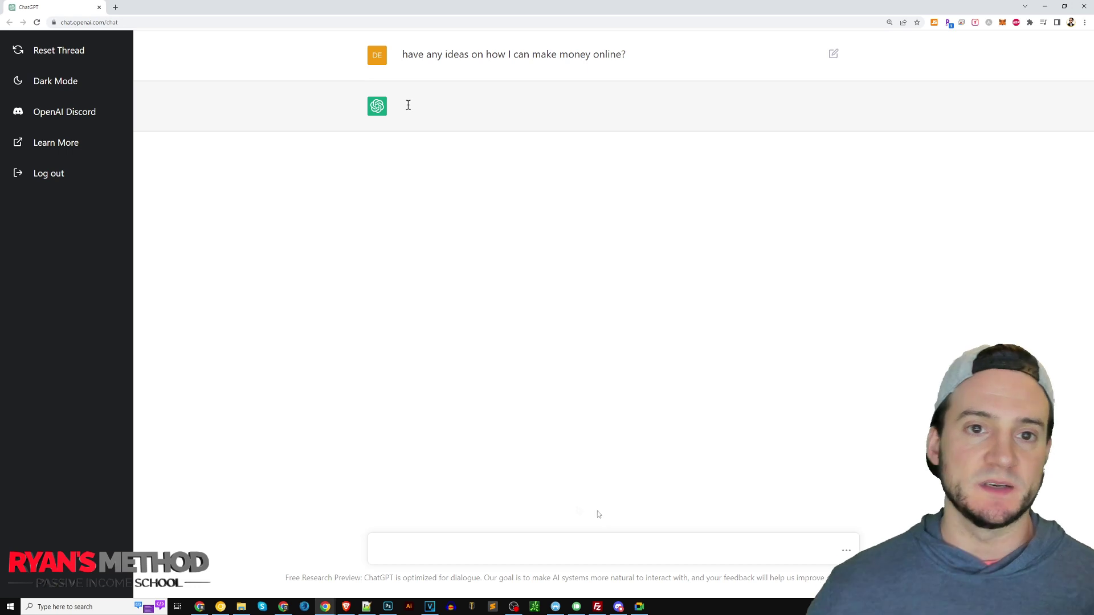
key(F5)
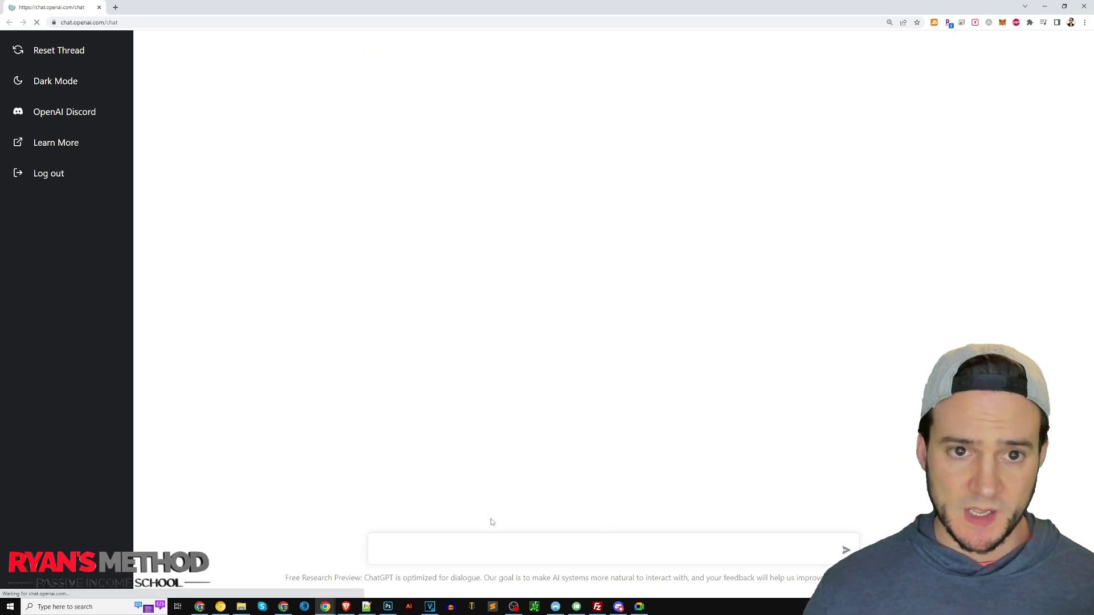
text(how ma)
key(BackSpace)
key(BackSpace)
text(can I)
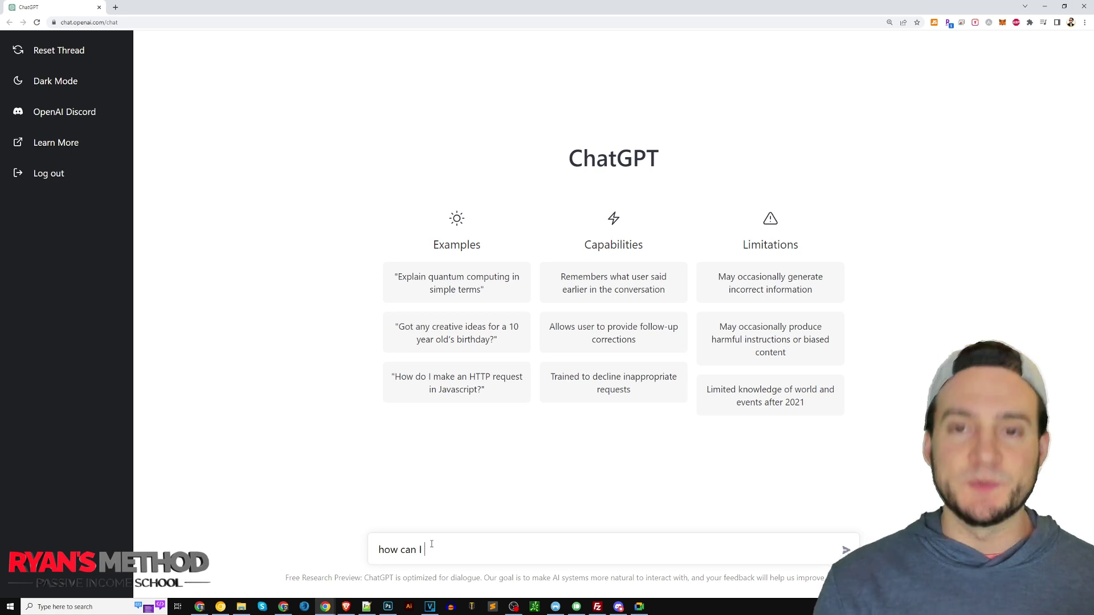
Step: Replace the drafted prompt with "is it worth starting a print on demand business?" and submit it
key(ctrl+a)
text(is )
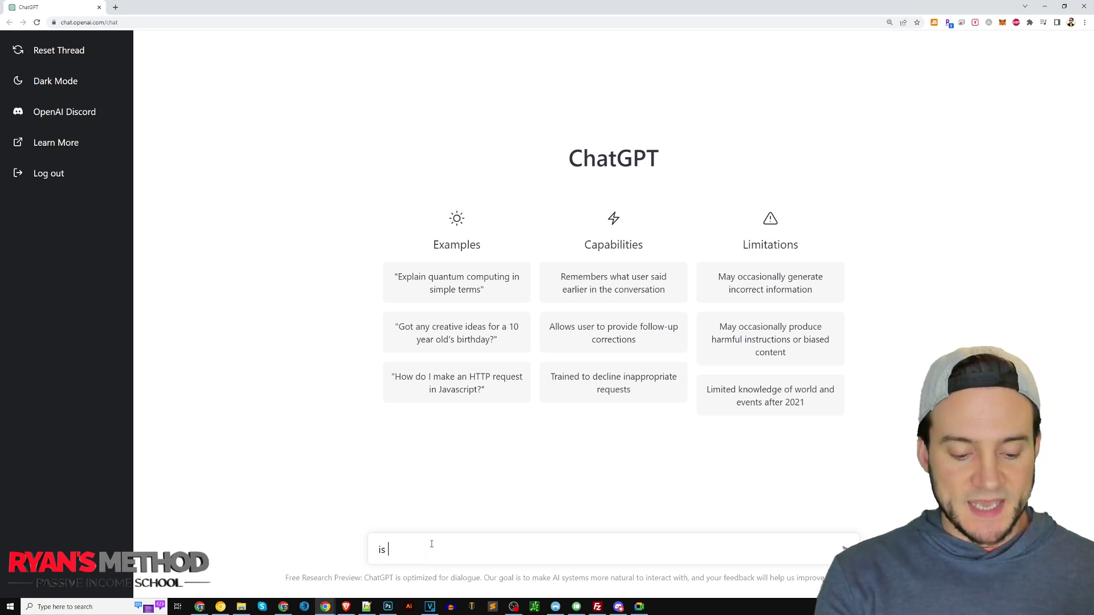
text(it worth s)
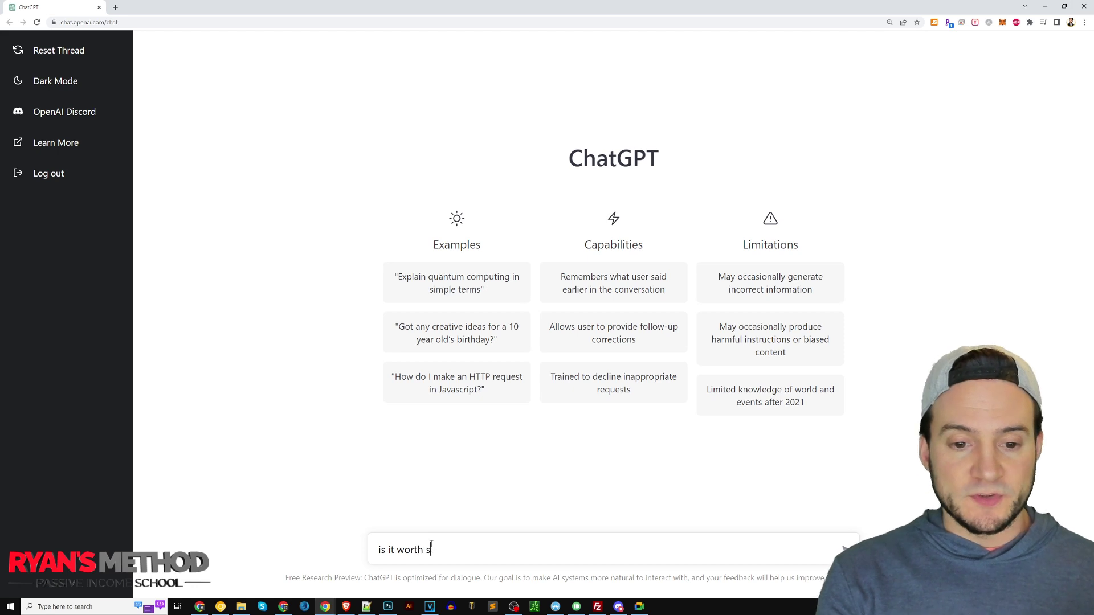
text(tarting a print on demand business)
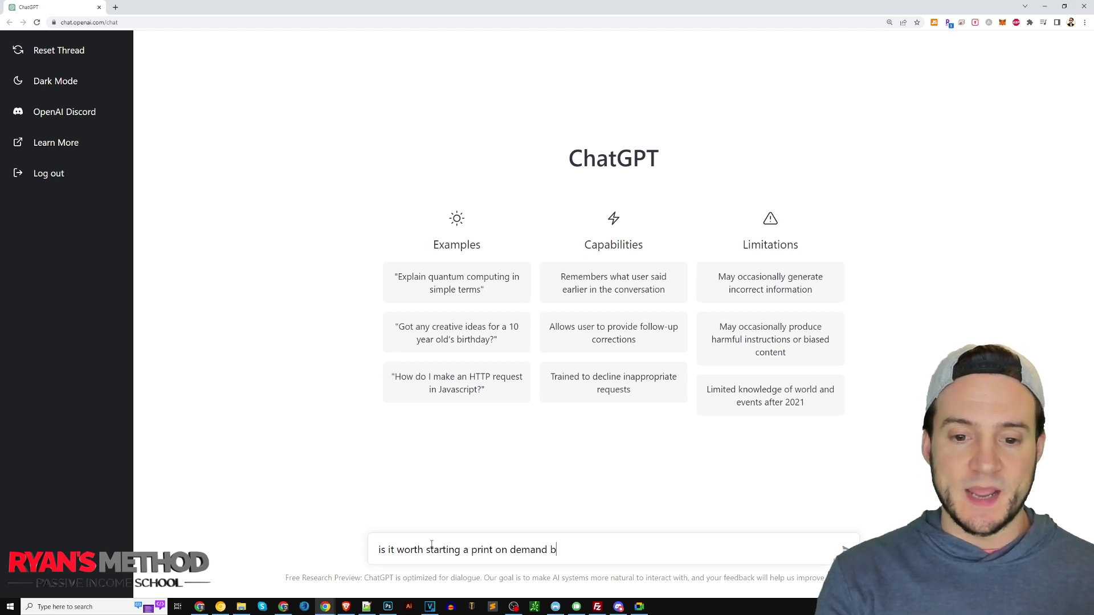
text(?)
key(Return)
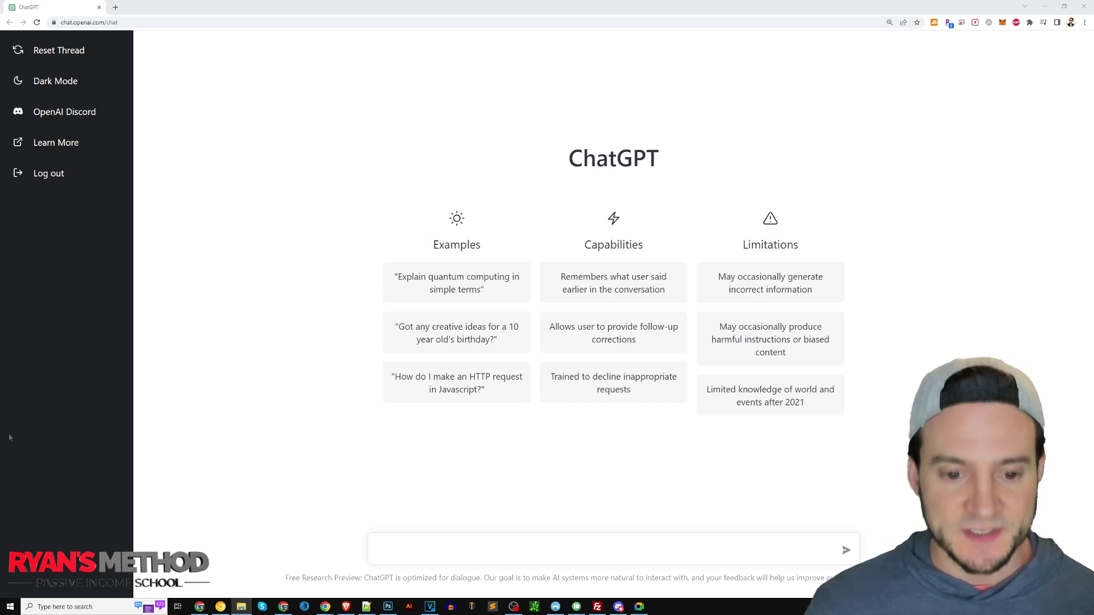
Step: Ask in an empty chat "I'd like to sell tshirts online, can you provide a list of shirt niche ideas?"
click(399, 541)
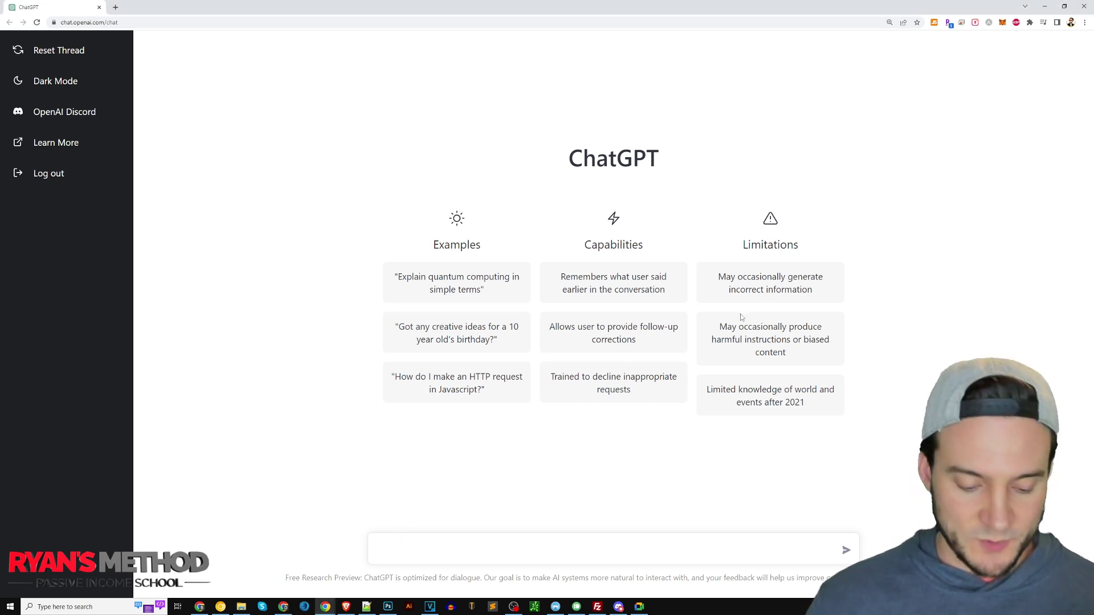
text(I'd like )
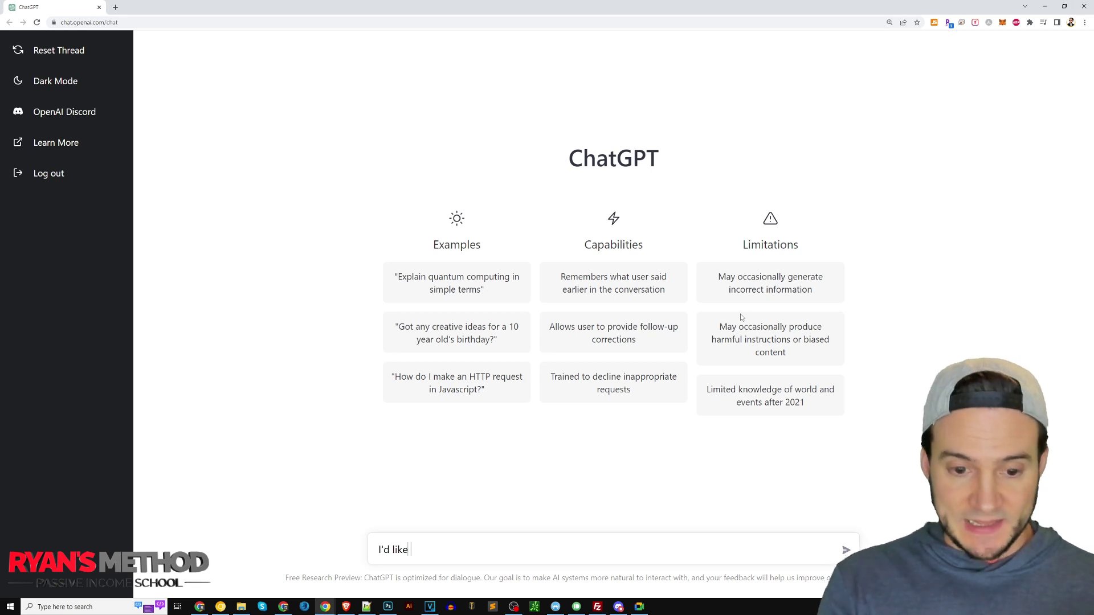
text(to sell tshirts online, what)
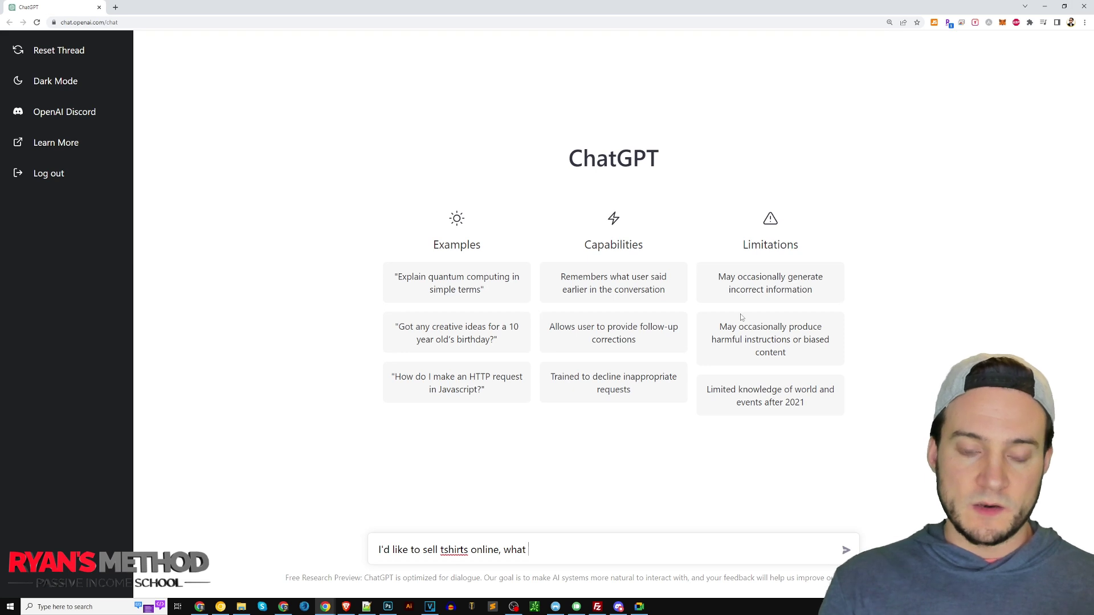
key(ctrl+shift+Left)
text(can you pro)
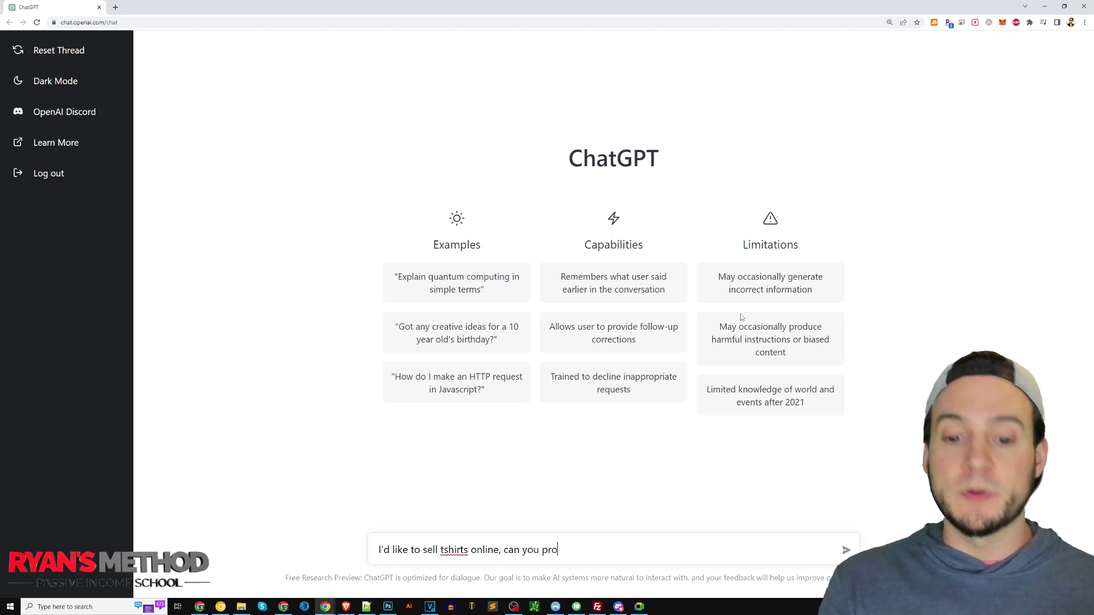
text(vide a list of nich)
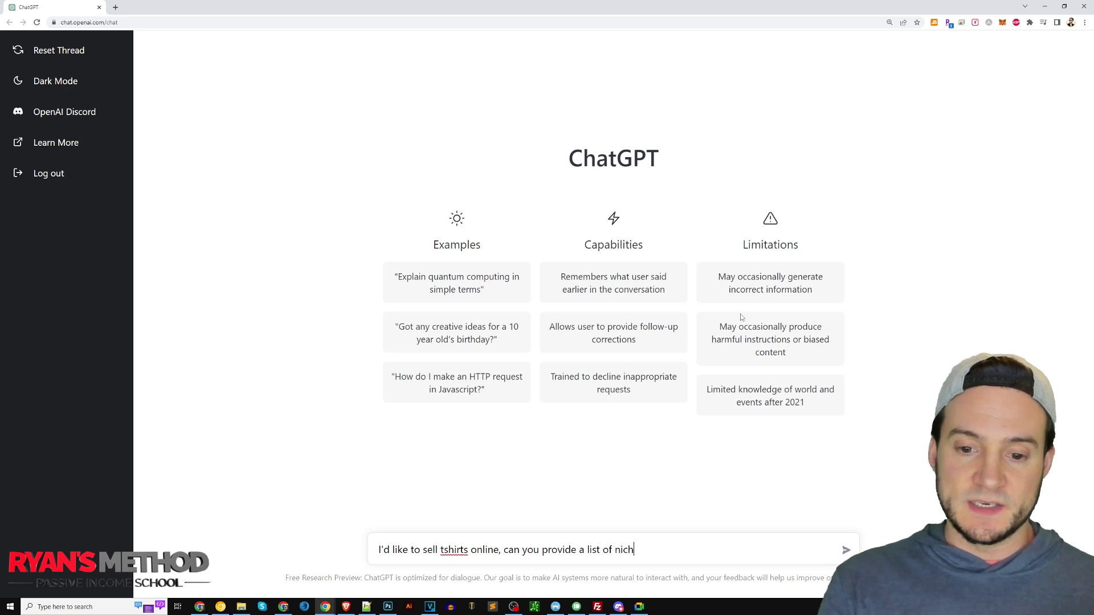
key(ctrl+shift+Left)
text(shirt )
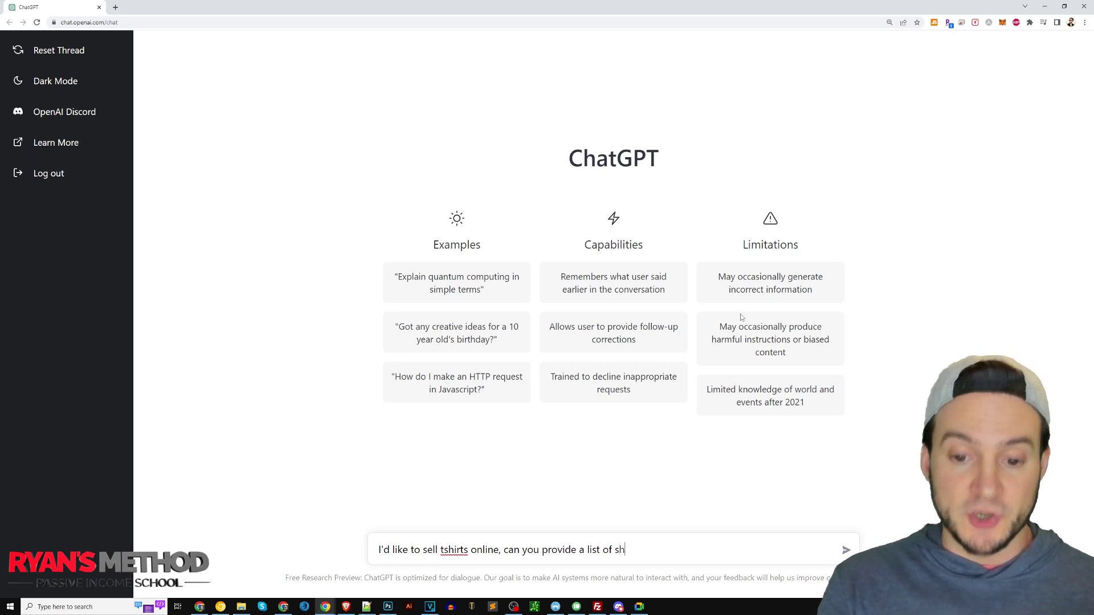
text(niche ideas?)
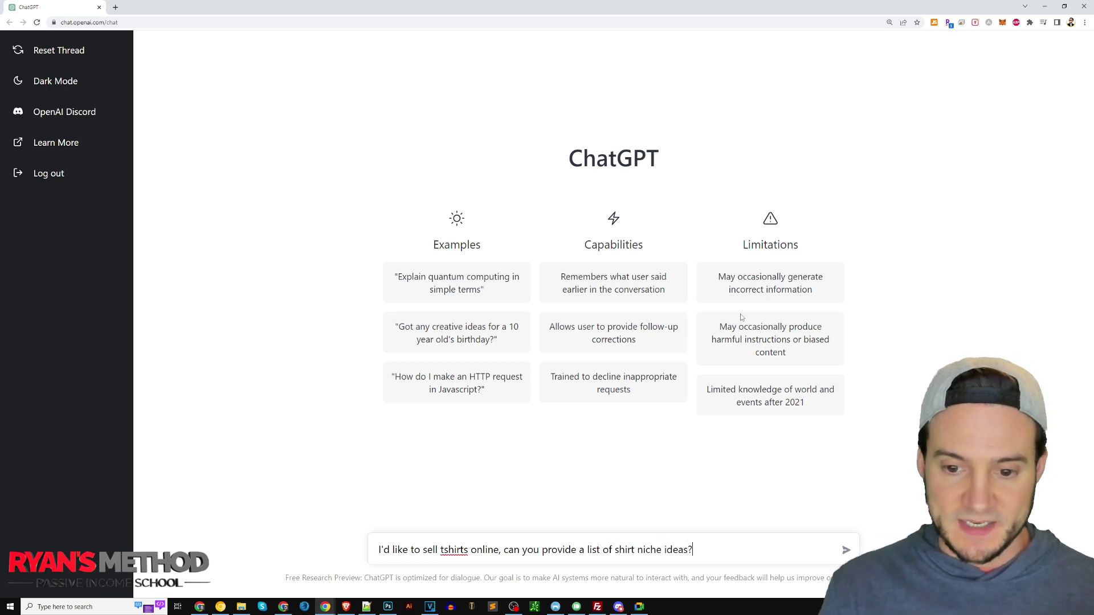
key(Return)
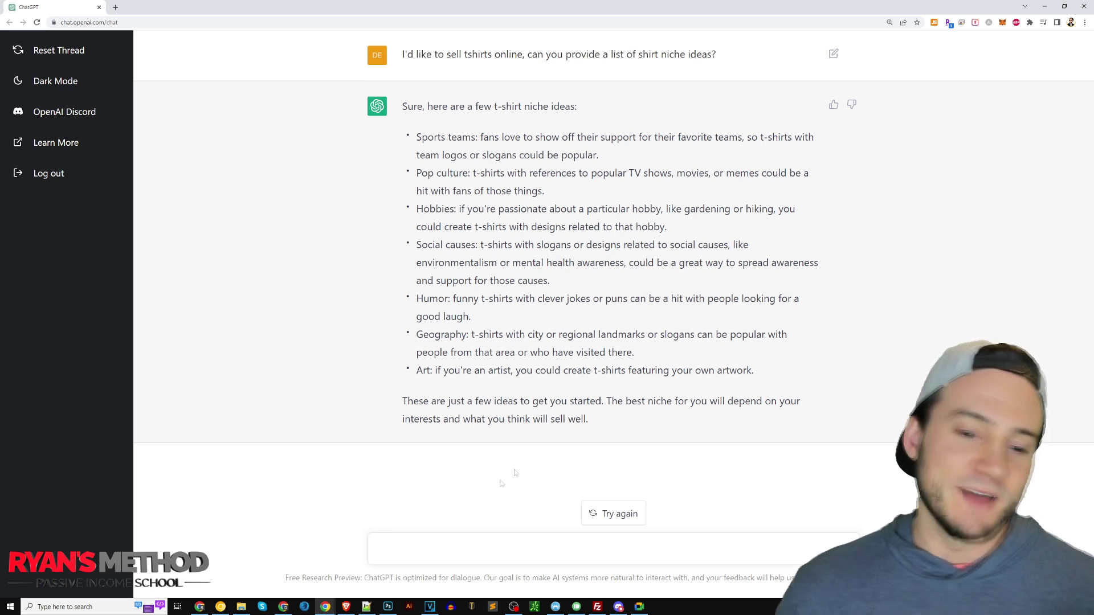
Step: Ask the follow-up question "what will the best selling tshirt niche idea of 2023 be?" in the same chat
text(what)
key(BackSpace)
key(BackSpace)
key(BackSpace)
text(what will the be)
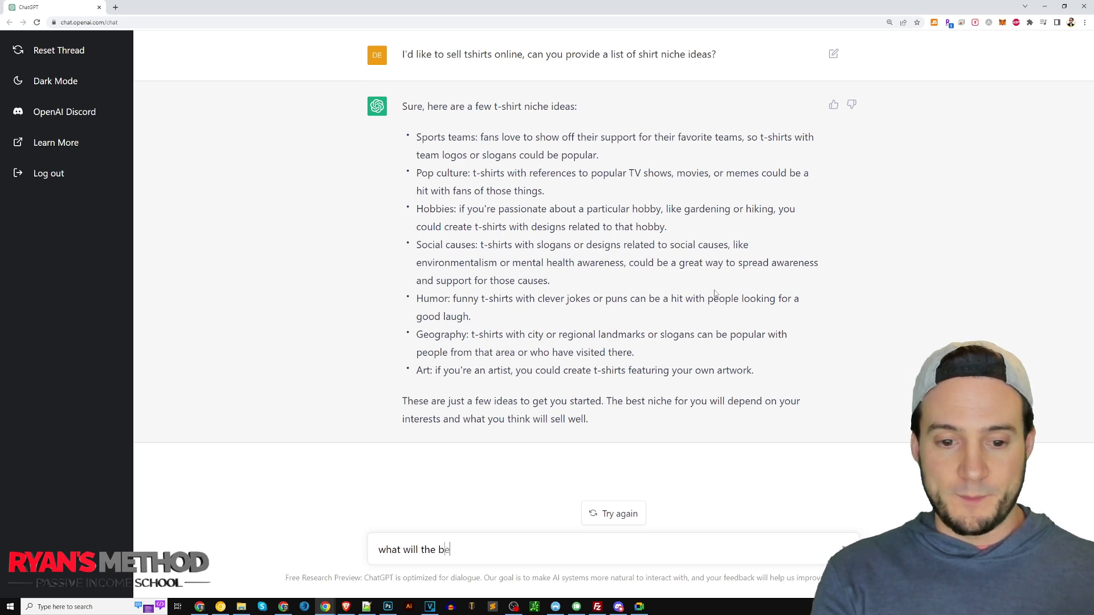
text(st selling tshirt niche )
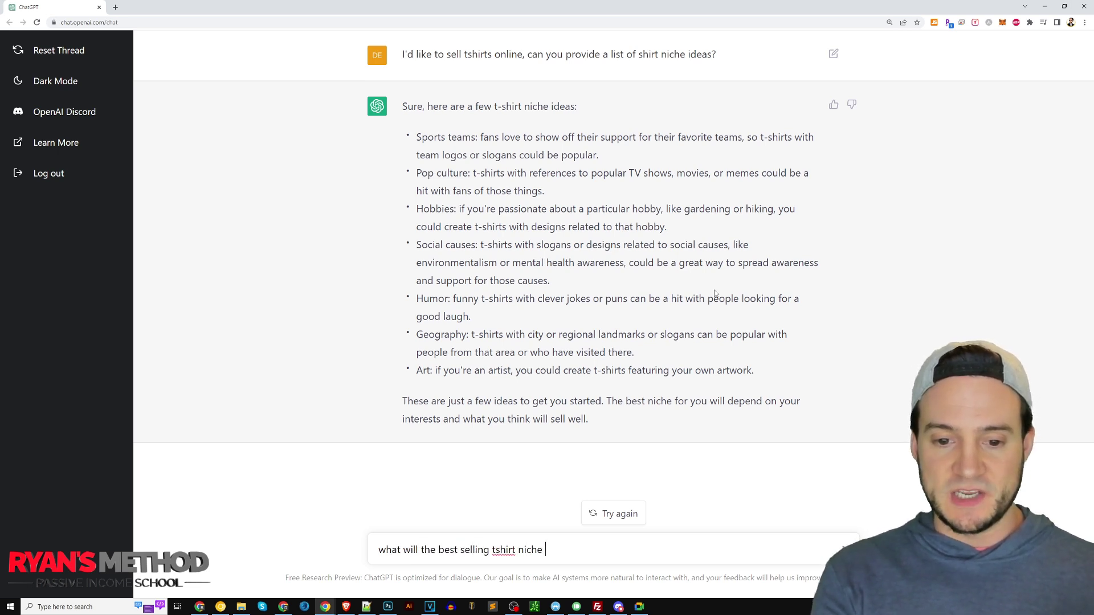
text(idea of 2023 be?)
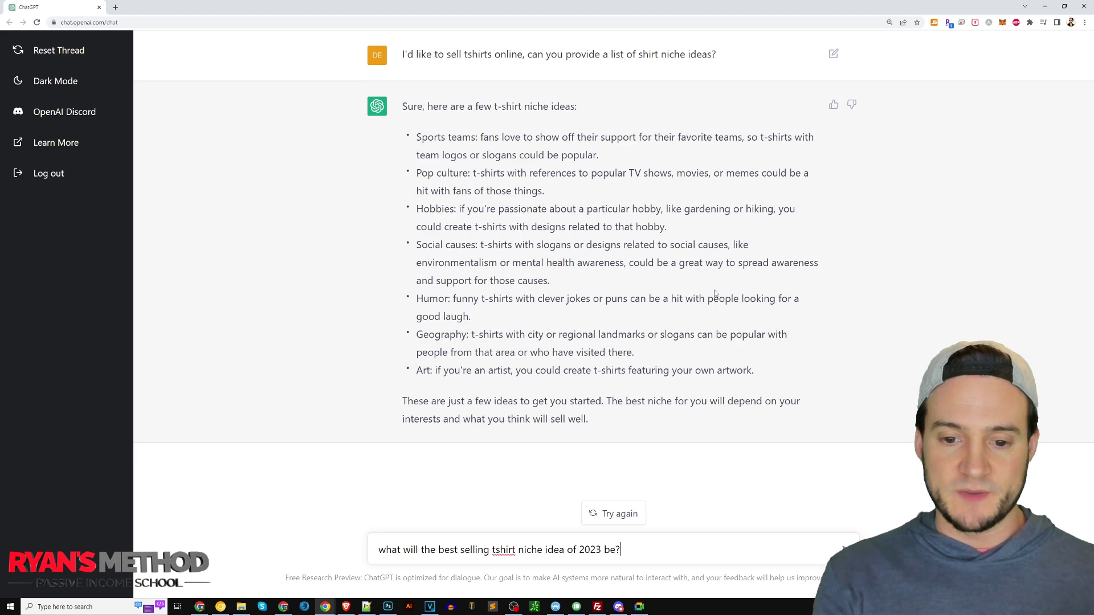
key(Return)
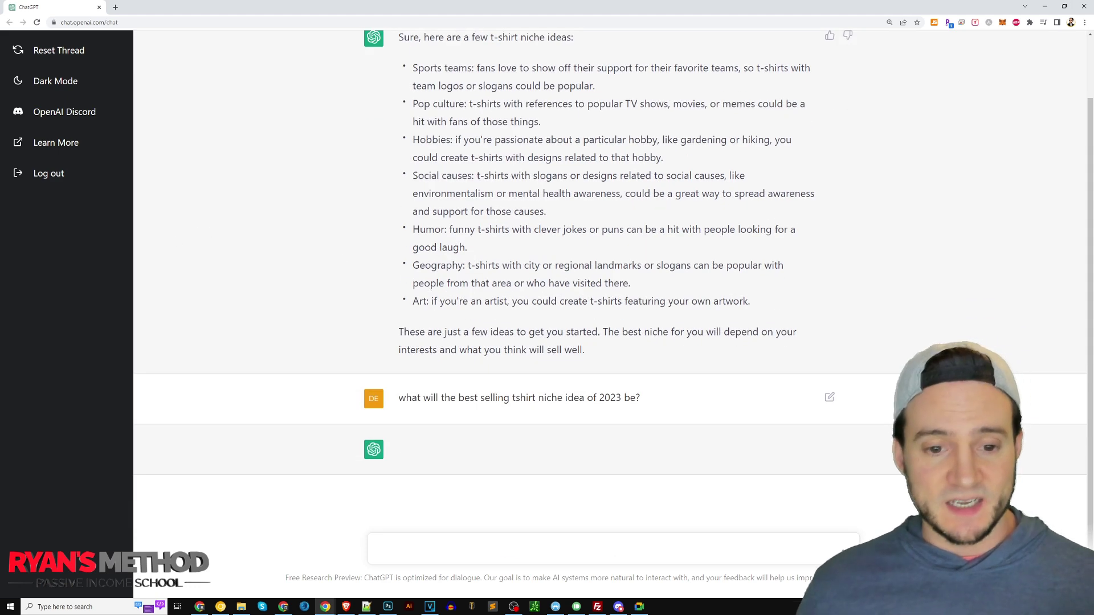